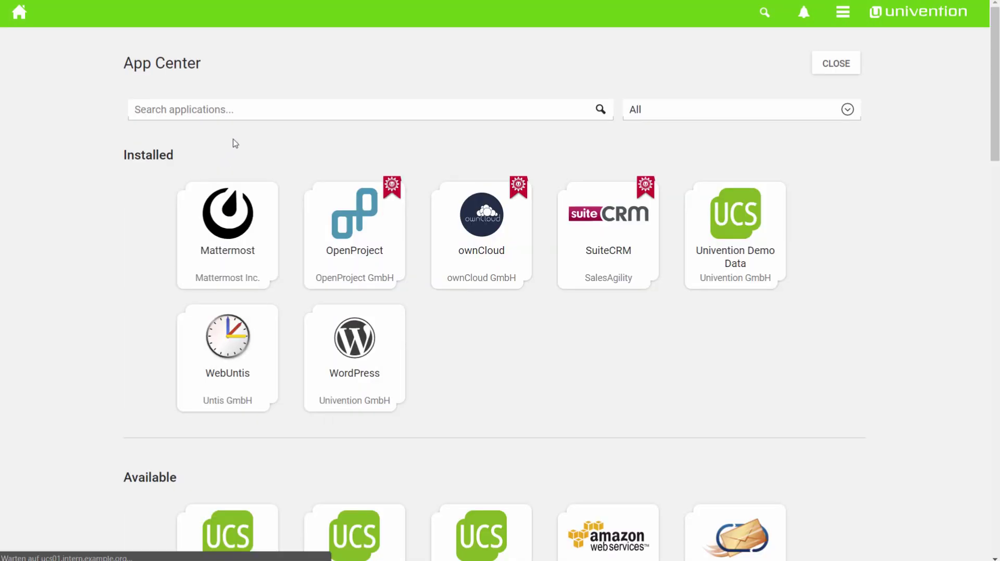
Step: Search the App Center for 'office' and install the Microsoft Office 365 Connector on ucs01
click(247, 112)
text(of)
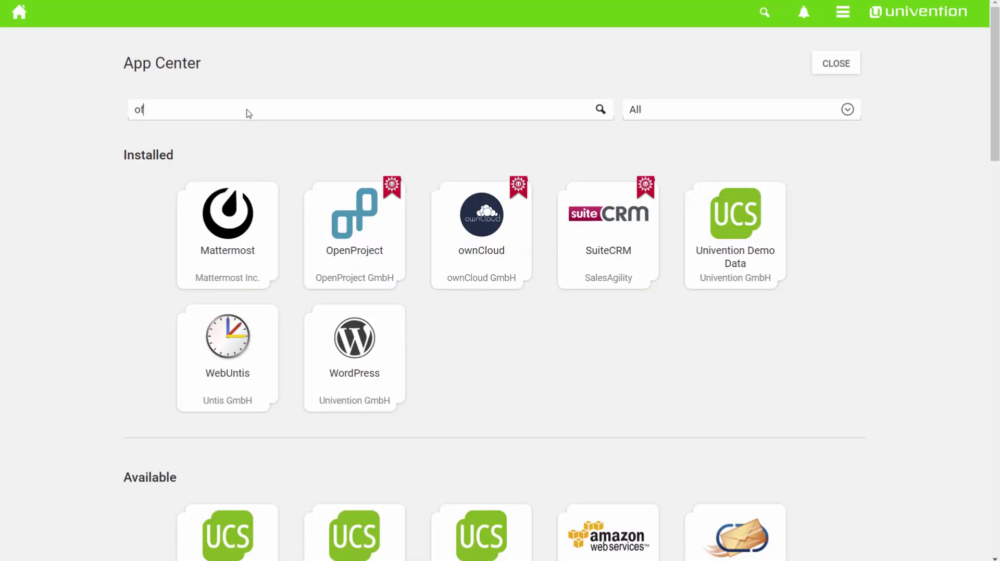
text(fice)
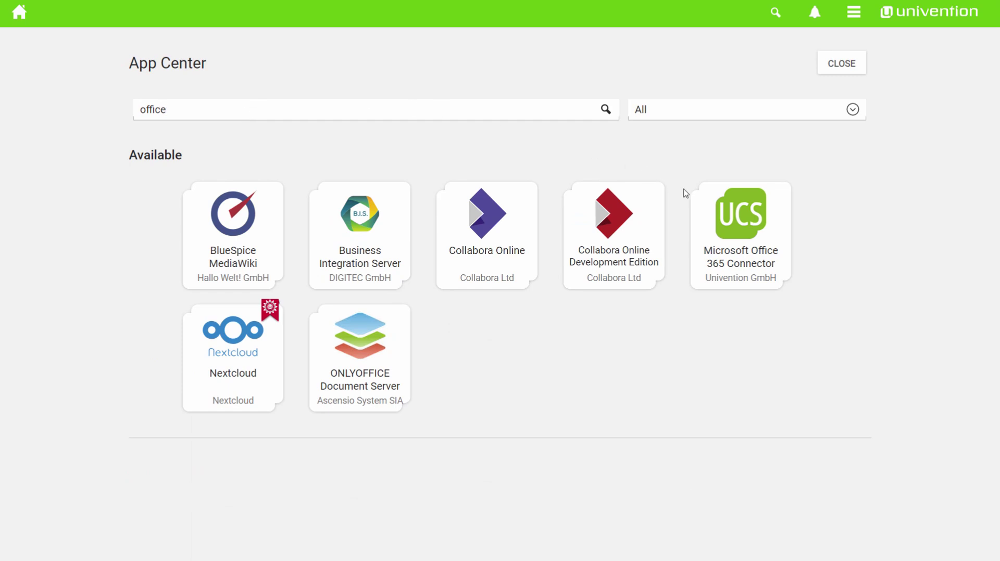
click(734, 234)
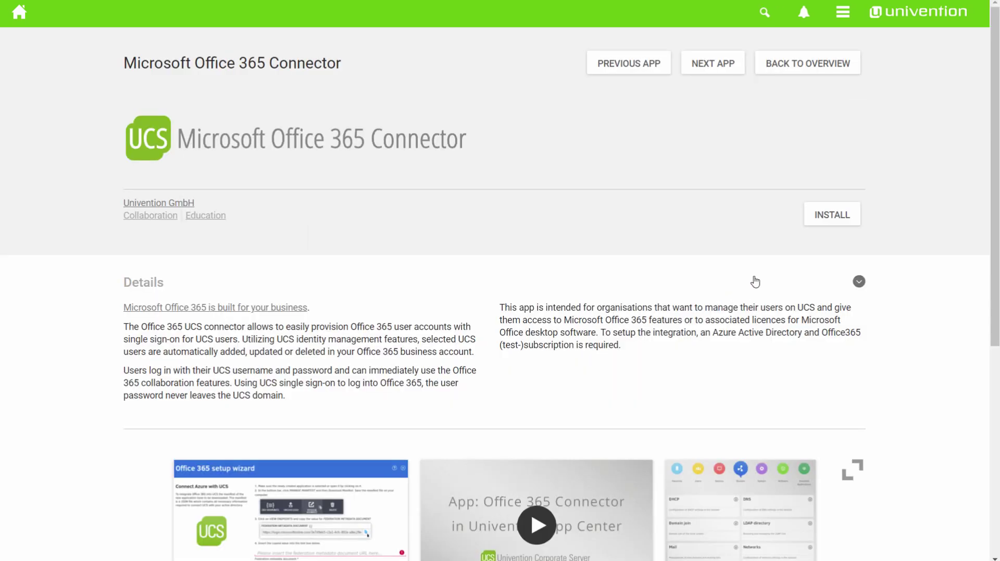
click(832, 215)
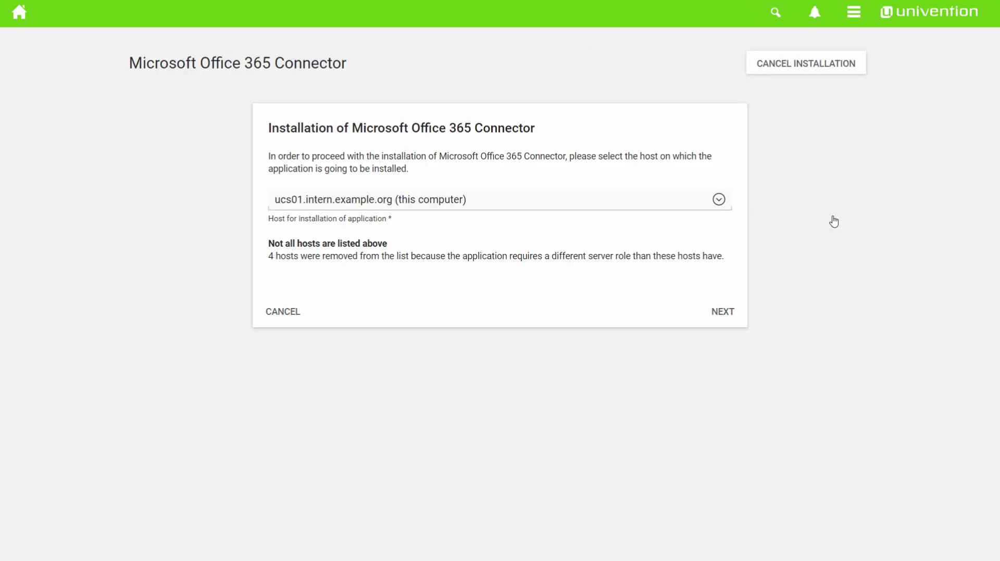
click(720, 311)
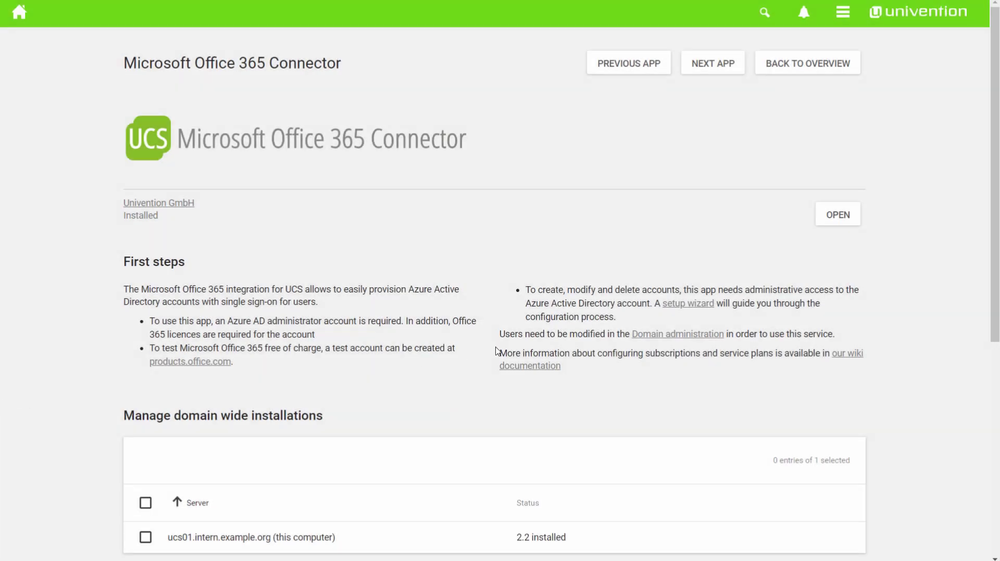
Step: Launch the Office 365 setup wizard and copy the sign-on URL from its Azure configuration page
click(836, 217)
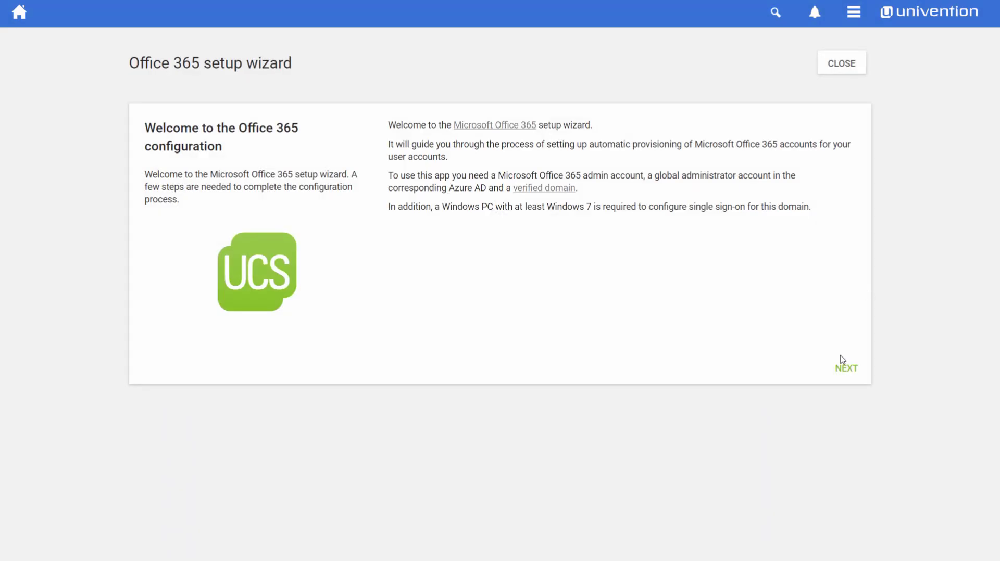
click(844, 367)
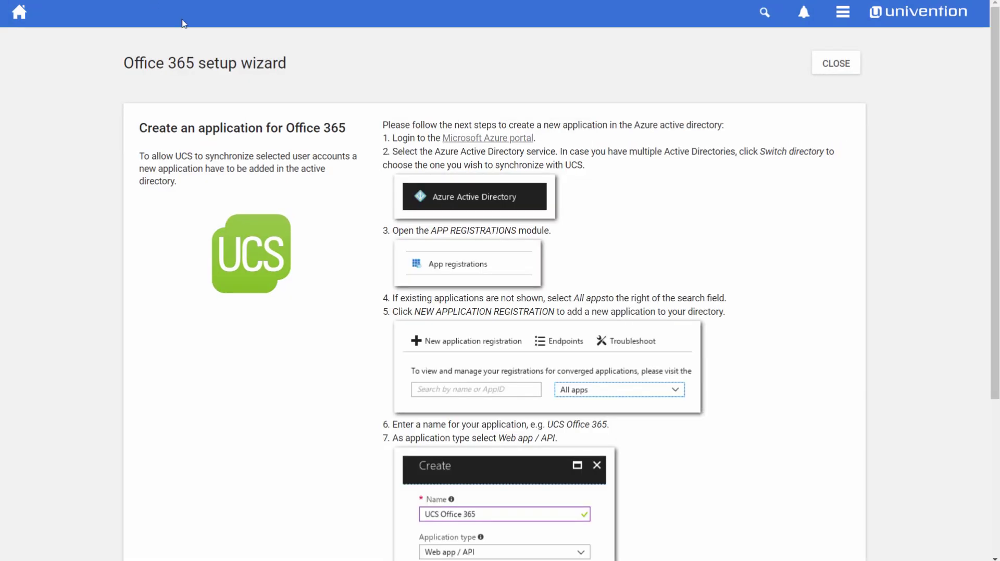
scroll(634, 239, down, 1)
scroll(634, 239, down, 2)
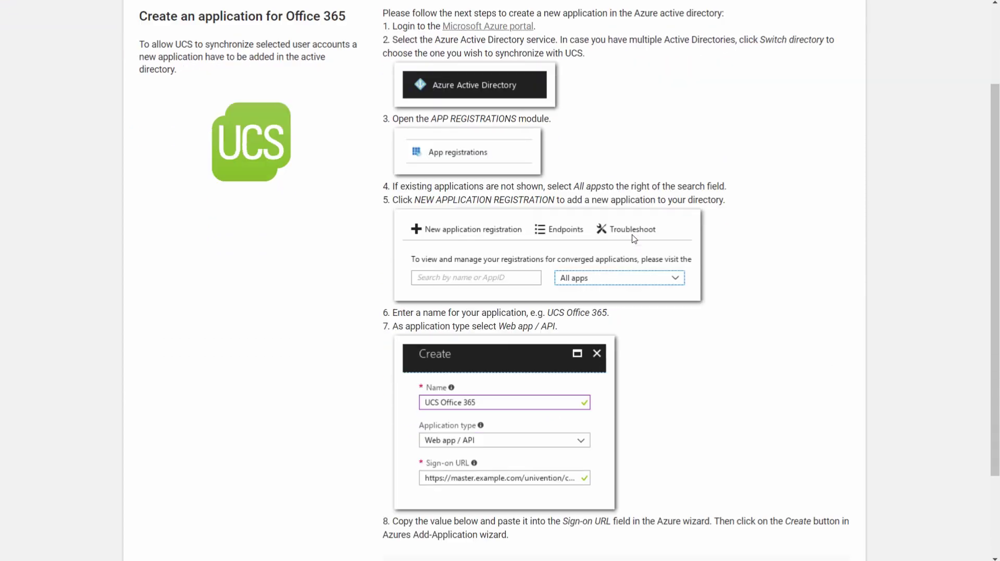
scroll(631, 239, down, 2)
scroll(632, 239, down, 1)
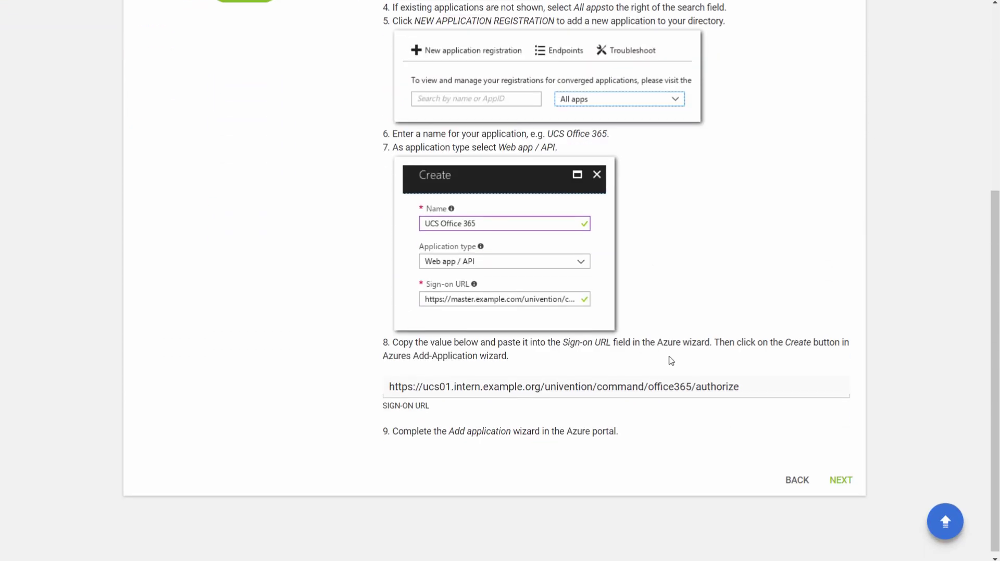
triple_click(638, 392)
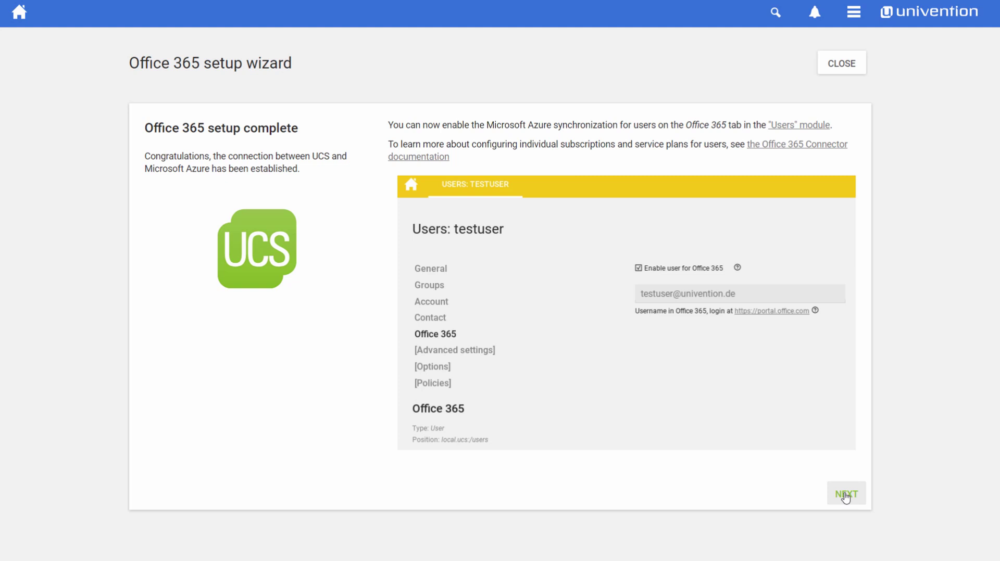
Step: Continue past the synchronized attributes and single sign-on pages and finish the wizard
click(845, 496)
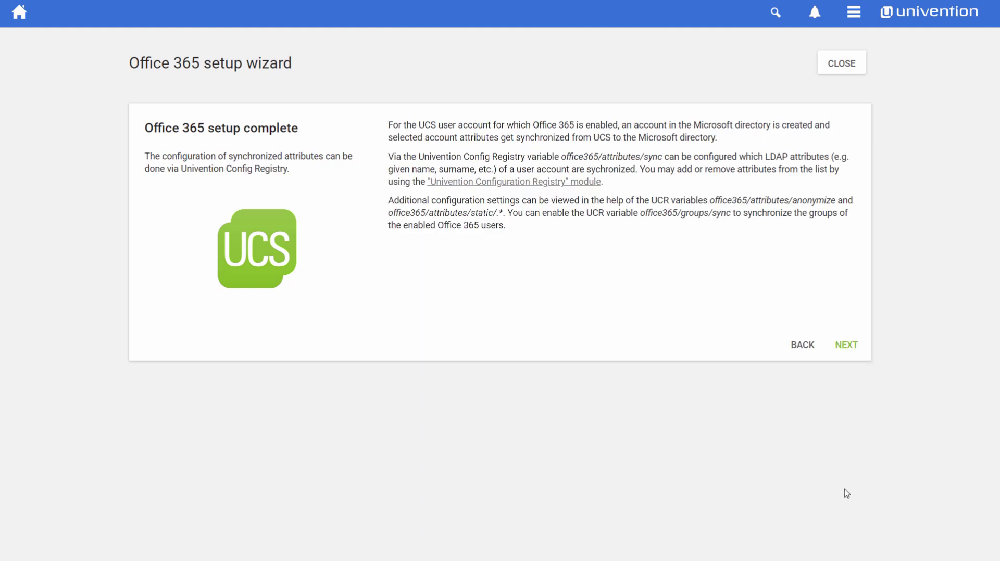
click(847, 346)
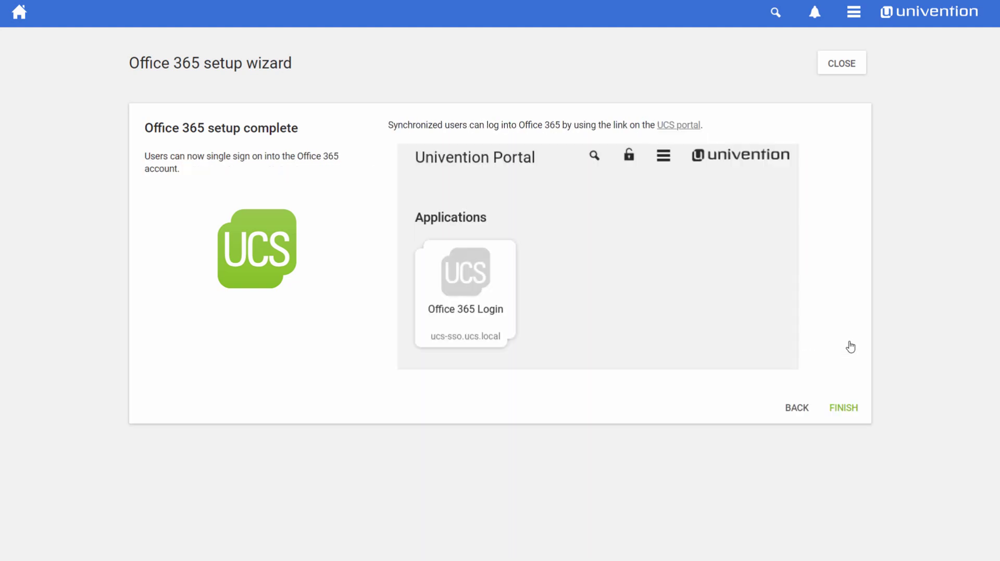
click(848, 407)
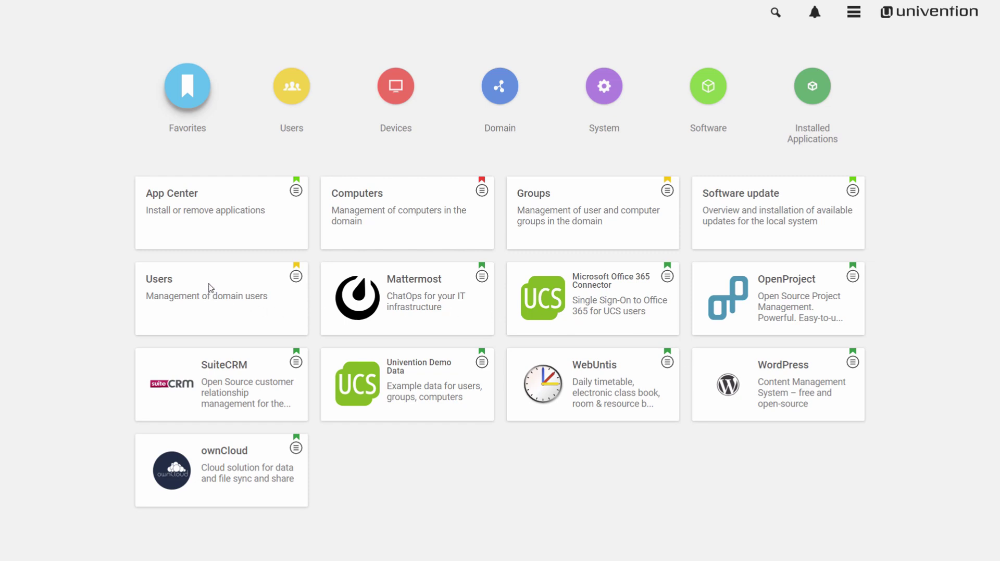
Step: Tick 'Enable user for Office 365' on the Berlin managing director's user account and save it
click(210, 288)
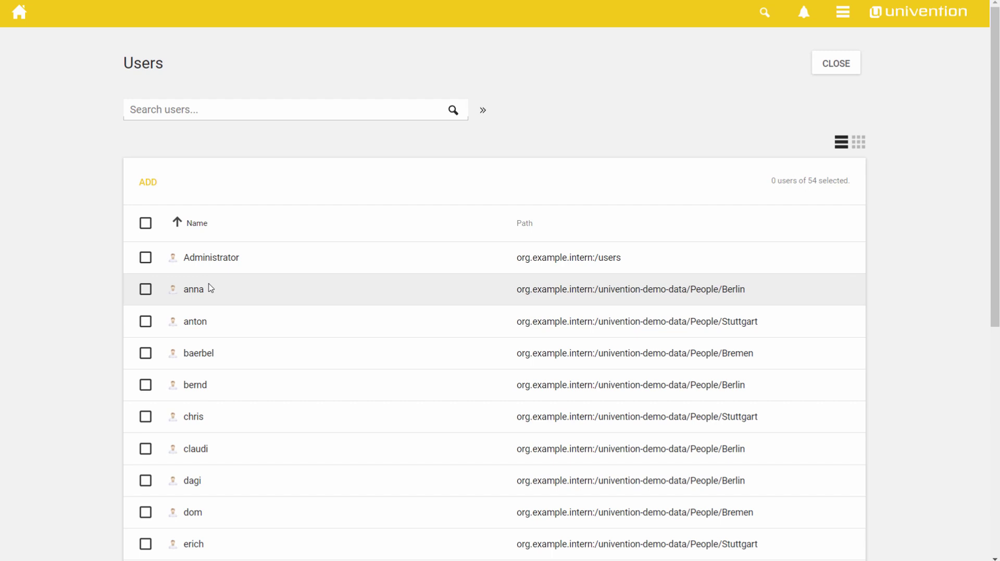
click(197, 386)
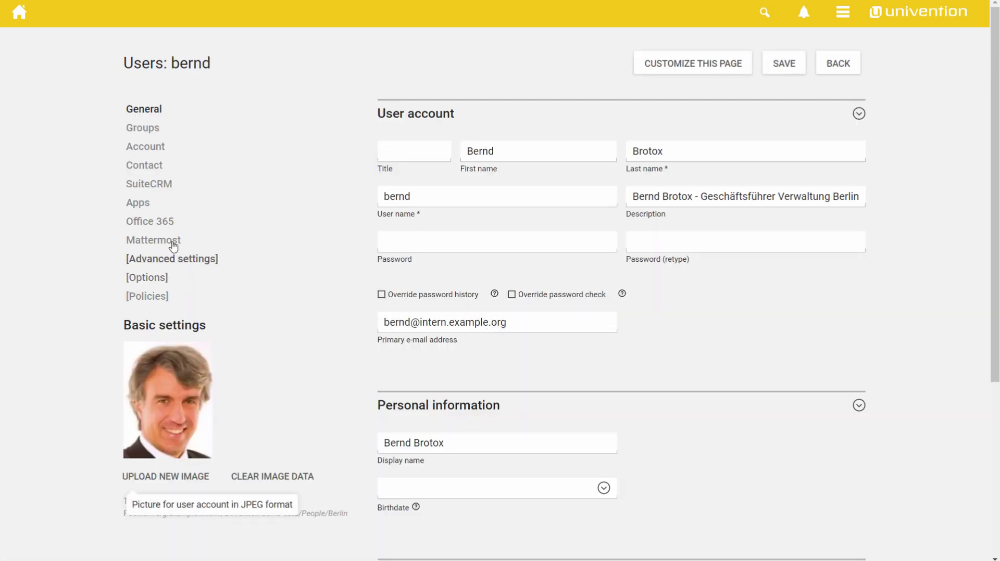
click(163, 224)
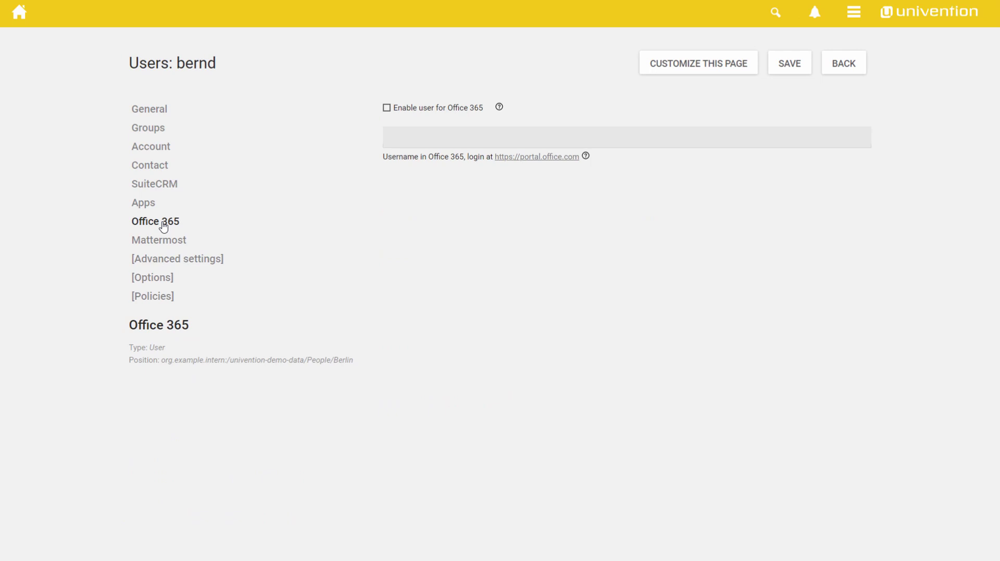
click(386, 108)
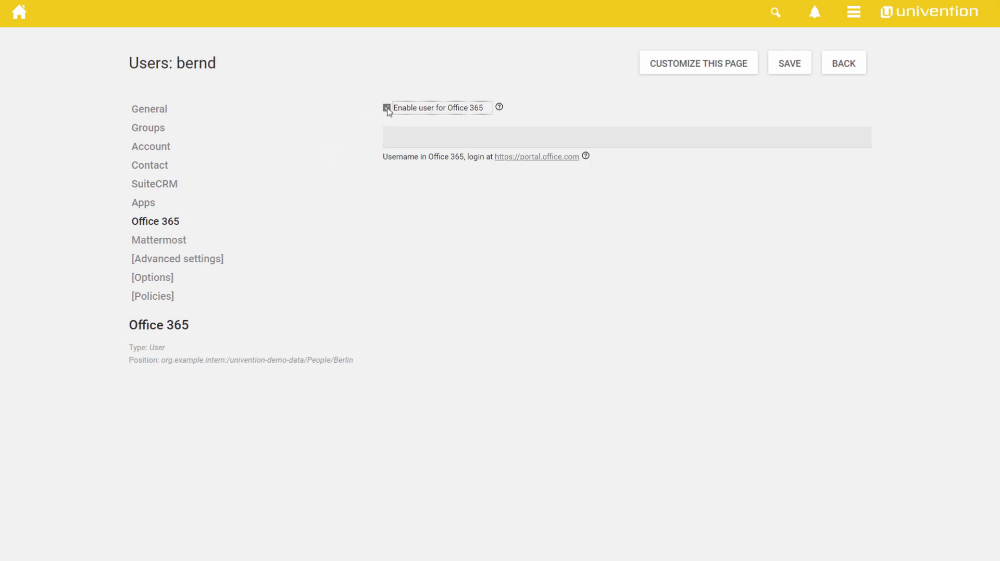
click(790, 65)
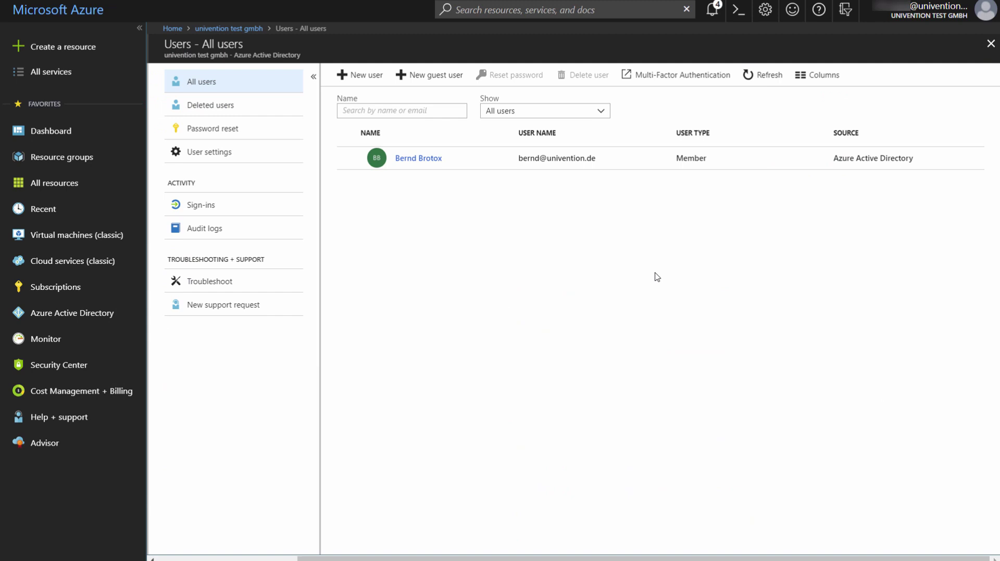
Step: Select the synchronized user in Azure's All users list and open their profile
click(457, 158)
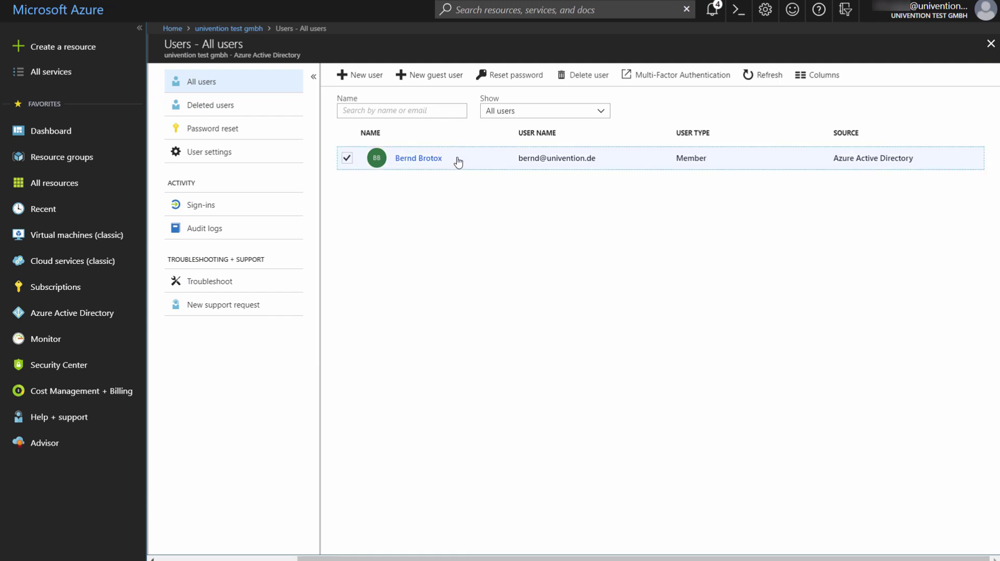
click(425, 158)
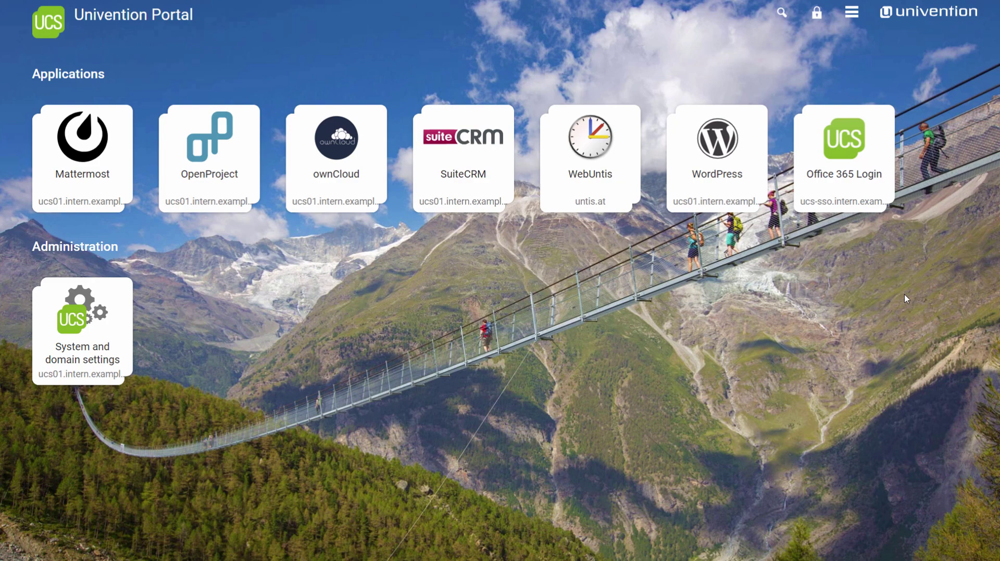
mouse_move(844, 156)
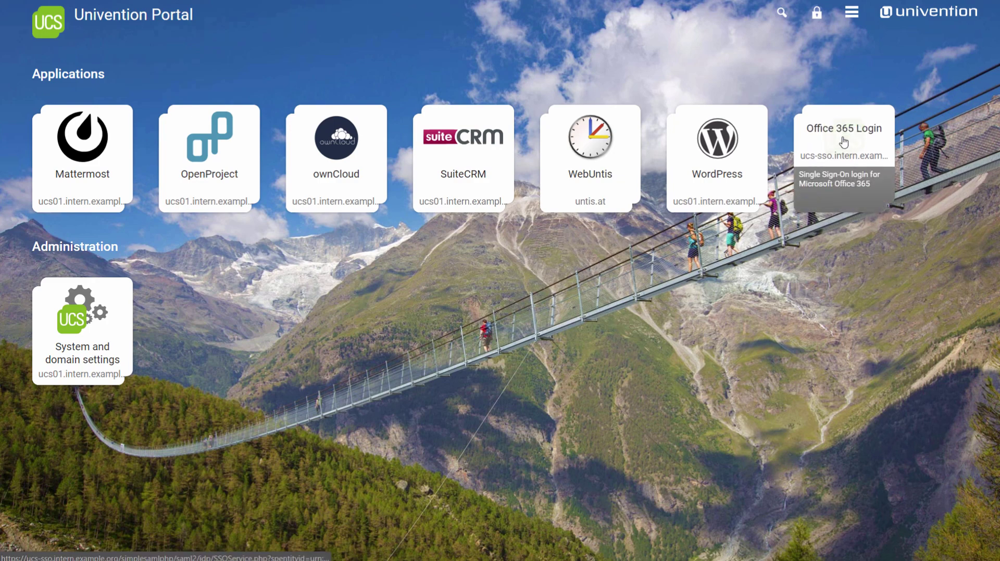
Step: Launch Office 365 Login from the portal and enter the user's username and password
click(844, 142)
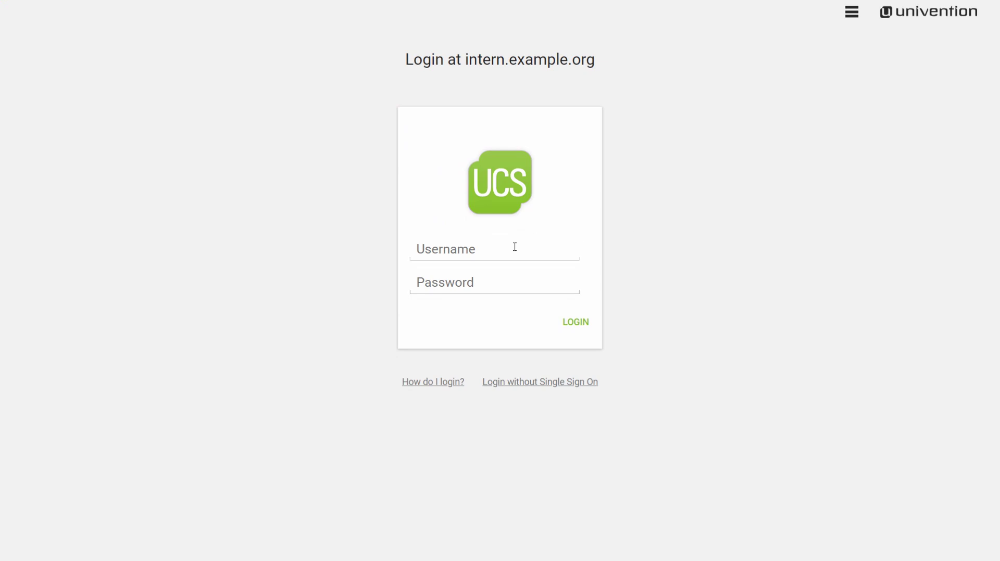
text(bernd)
key(Tab)
text(••••••••)
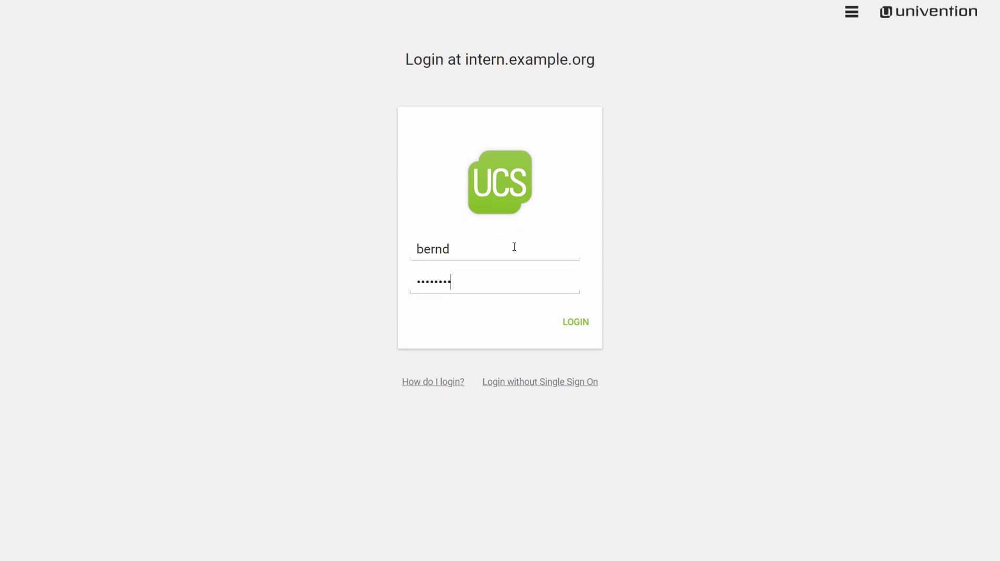
text(••)
Step: Sign in via SSO, then in Word Online open the recent 'Document' reading 'Office 365 Test'
click(571, 331)
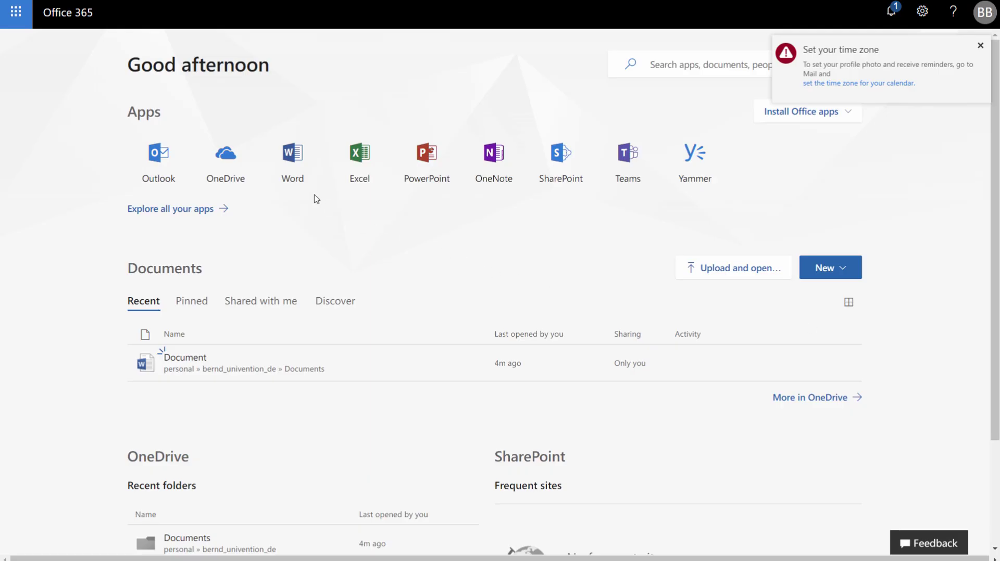
click(295, 162)
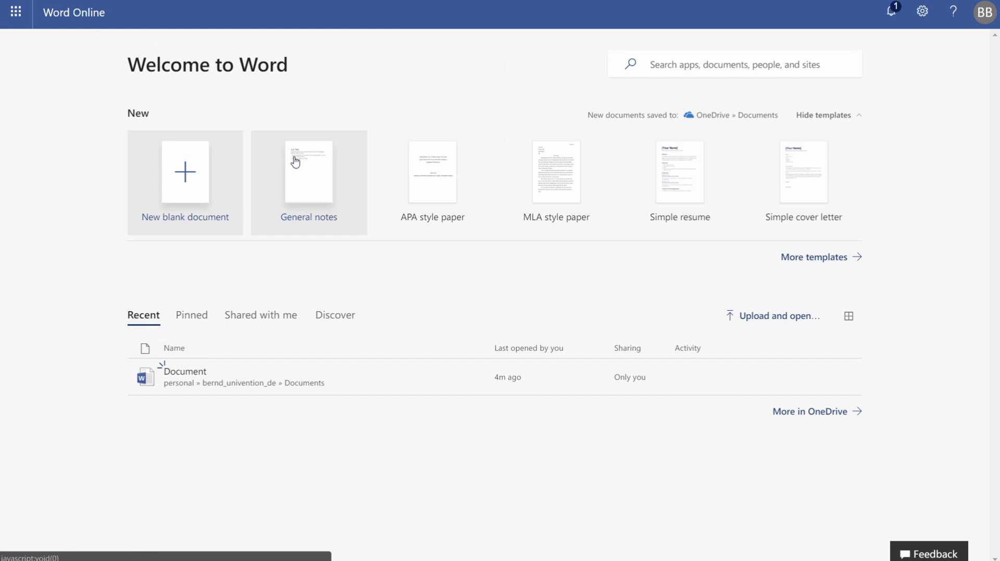
click(197, 372)
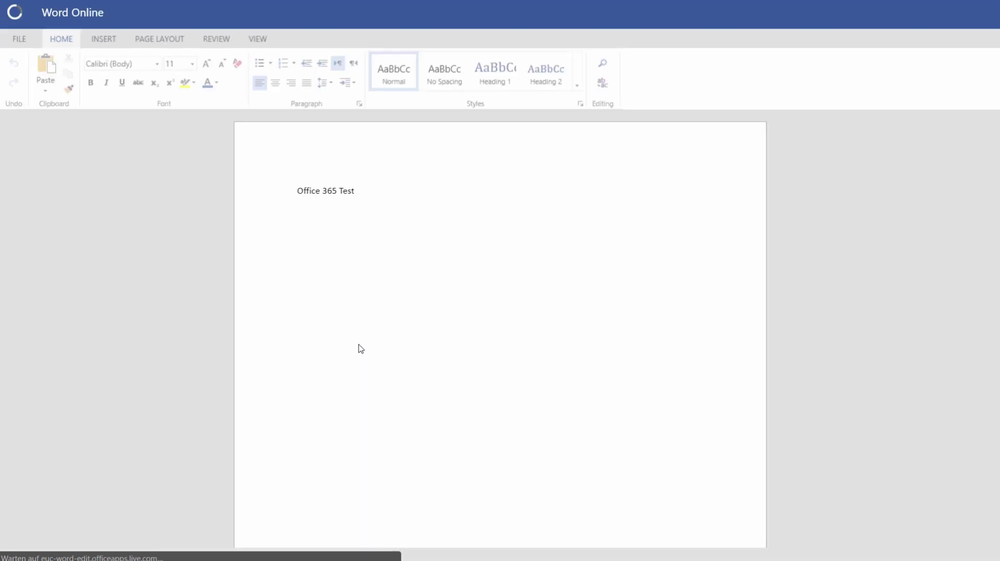